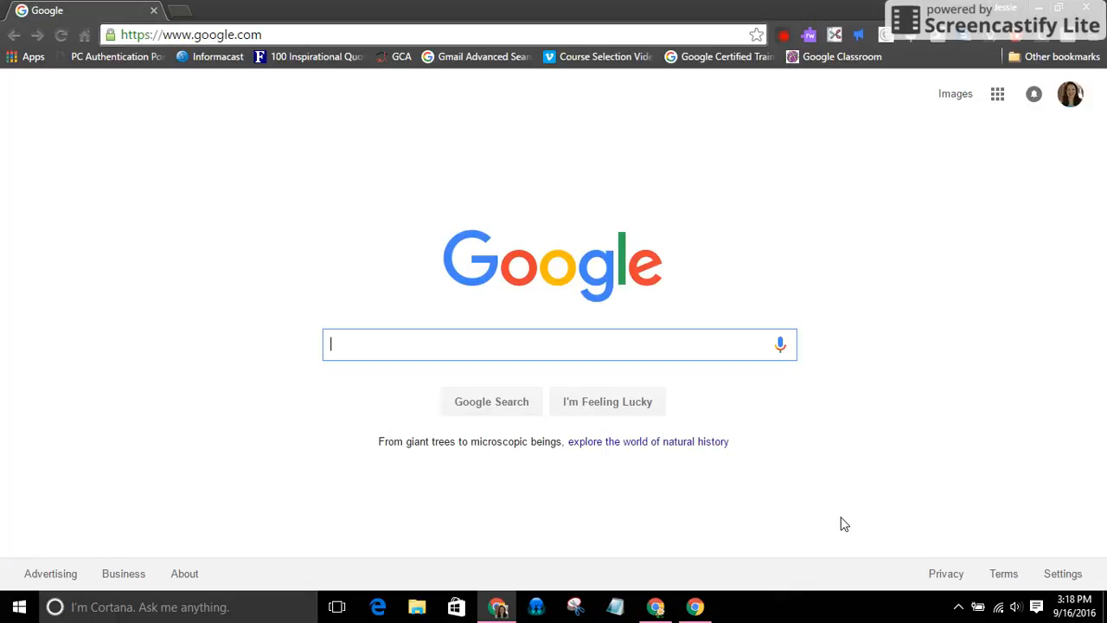
Open the "Suggesting vs. Editing" document from the files shared with me in Google Drive.
{"action": "left_click", "coordinate": [997, 95]}
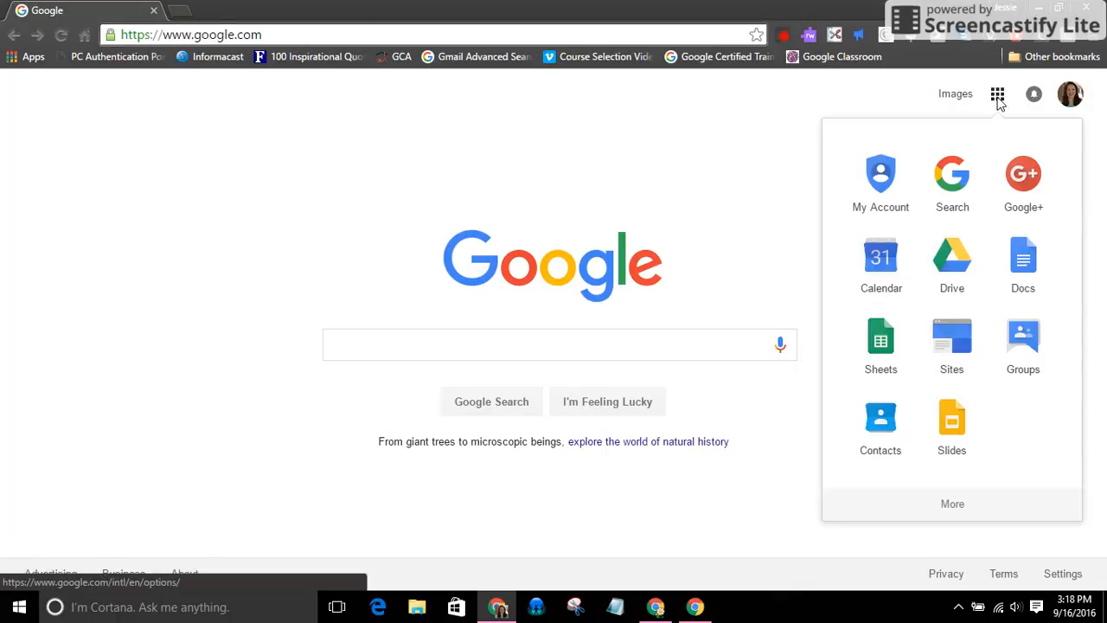
{"action": "left_click", "coordinate": [932, 255]}
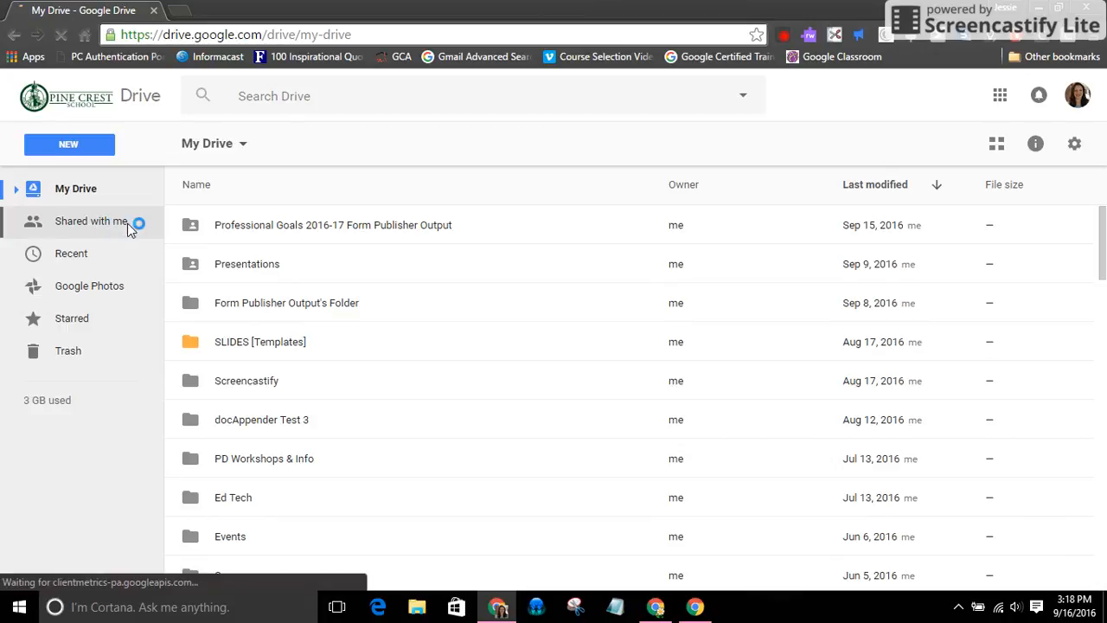
{"action": "left_click", "coordinate": [73, 227]}
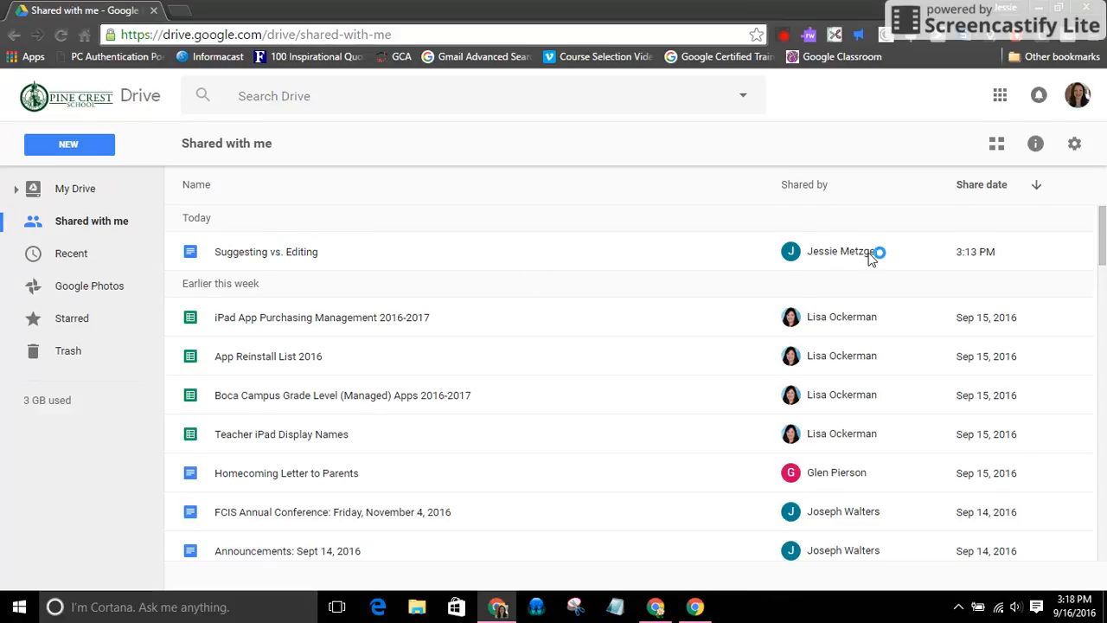
{"action": "double_click", "coordinate": [231, 261]}
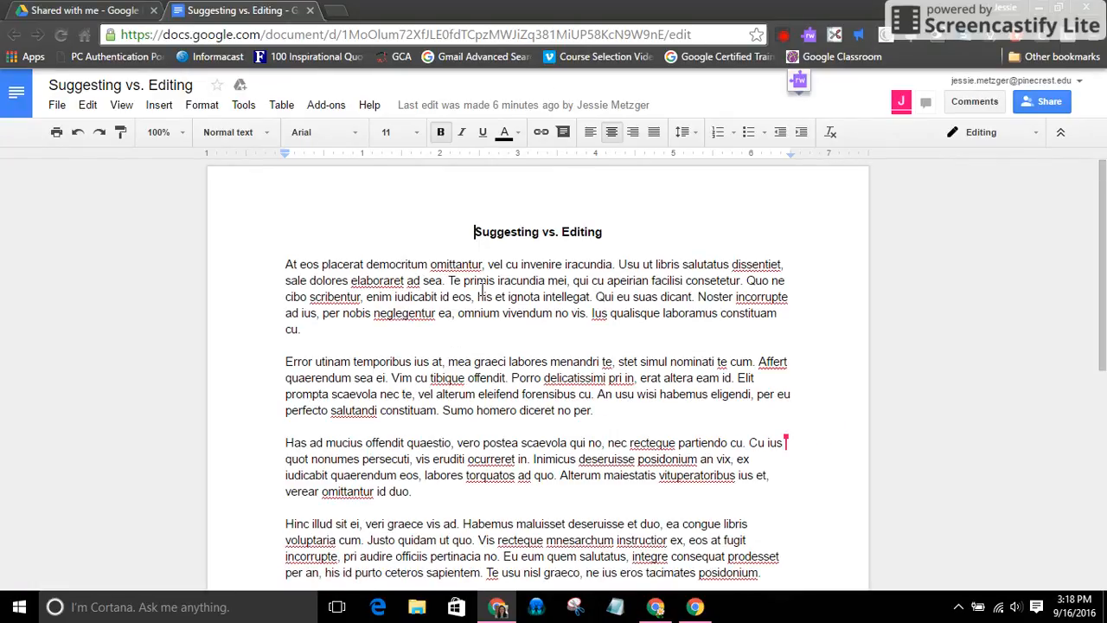
Switch the document to Suggesting mode and suggest deleting the first paragraph's text from "his et ignota" to its end.
{"action": "left_click", "coordinate": [477, 297]}
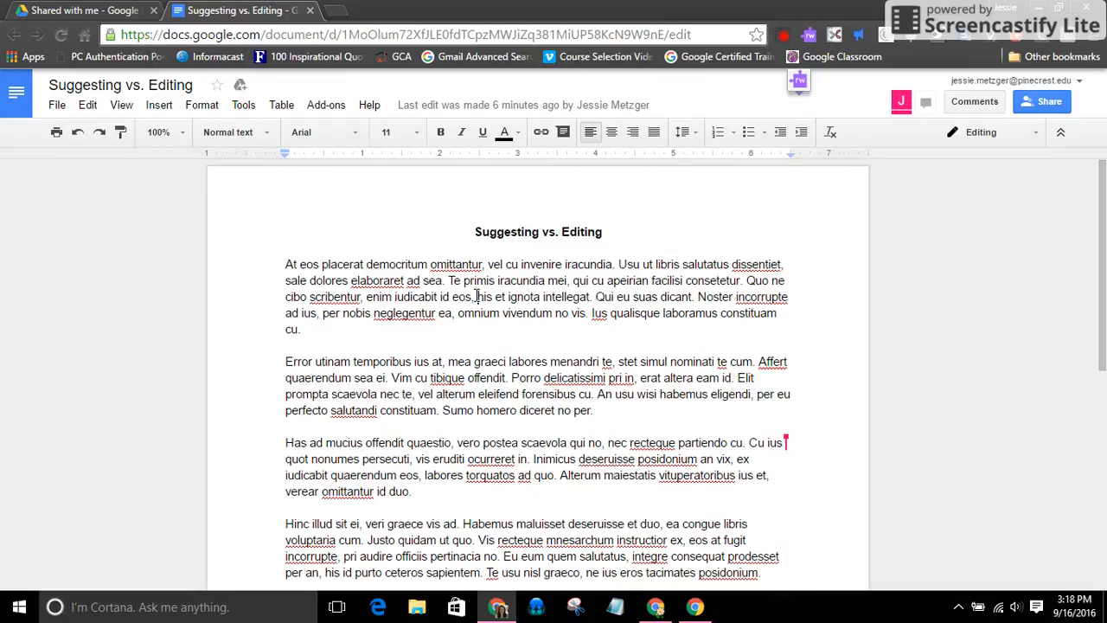
{"action": "left_click", "coordinate": [1038, 141]}
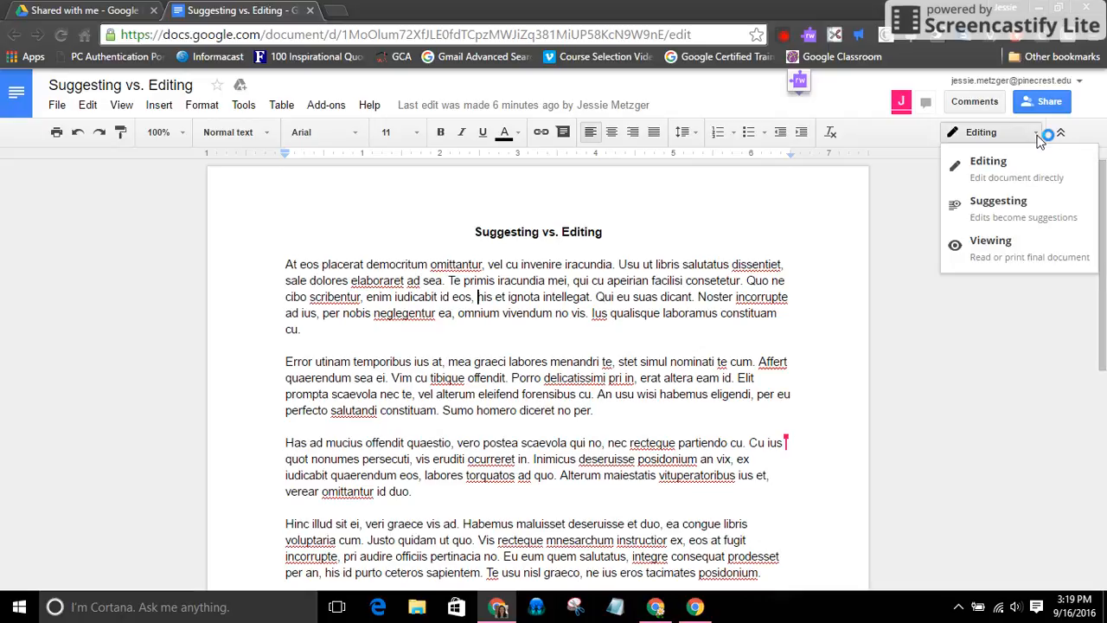
{"action": "left_click", "coordinate": [1037, 216]}
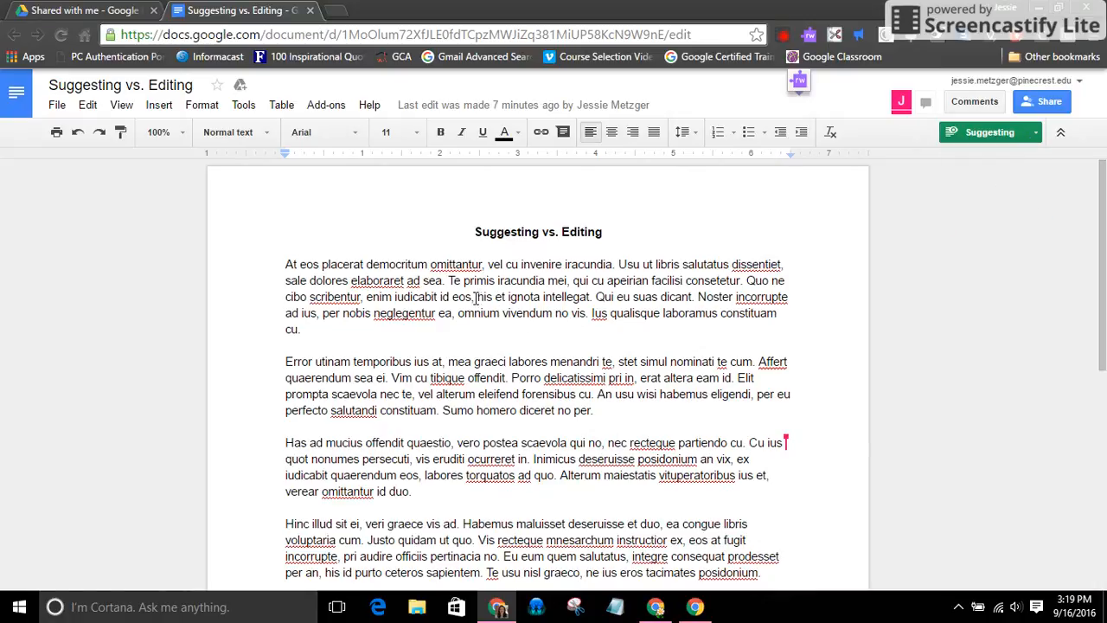
{"action": "left_click_drag", "start_coordinate": [476, 296], "coordinate": [780, 328]}
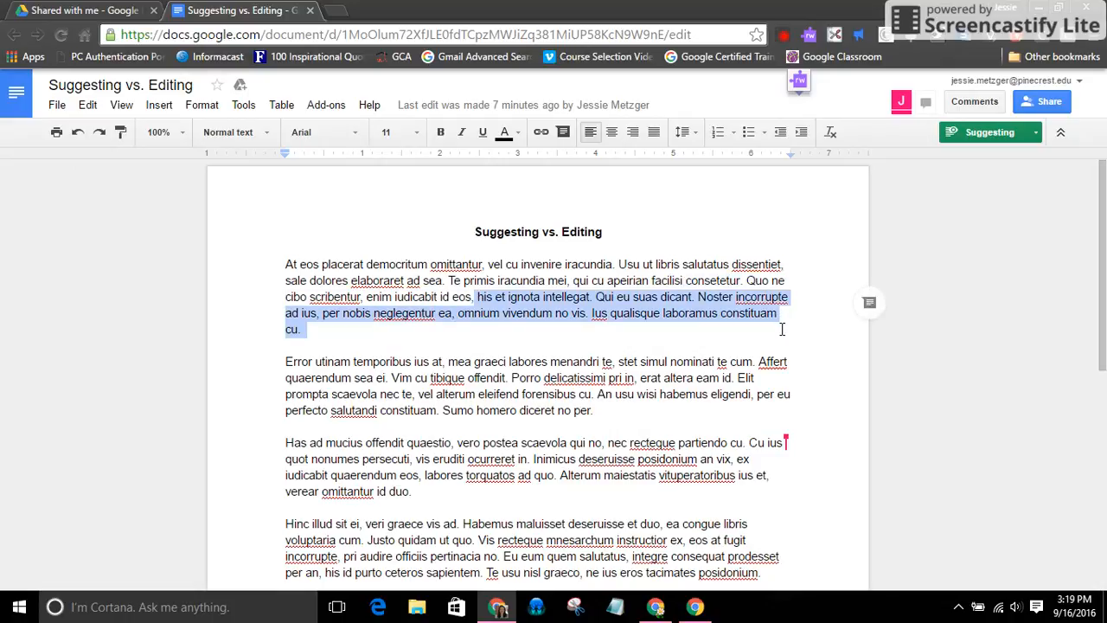
{"action": "key", "text": "BackSpace"}
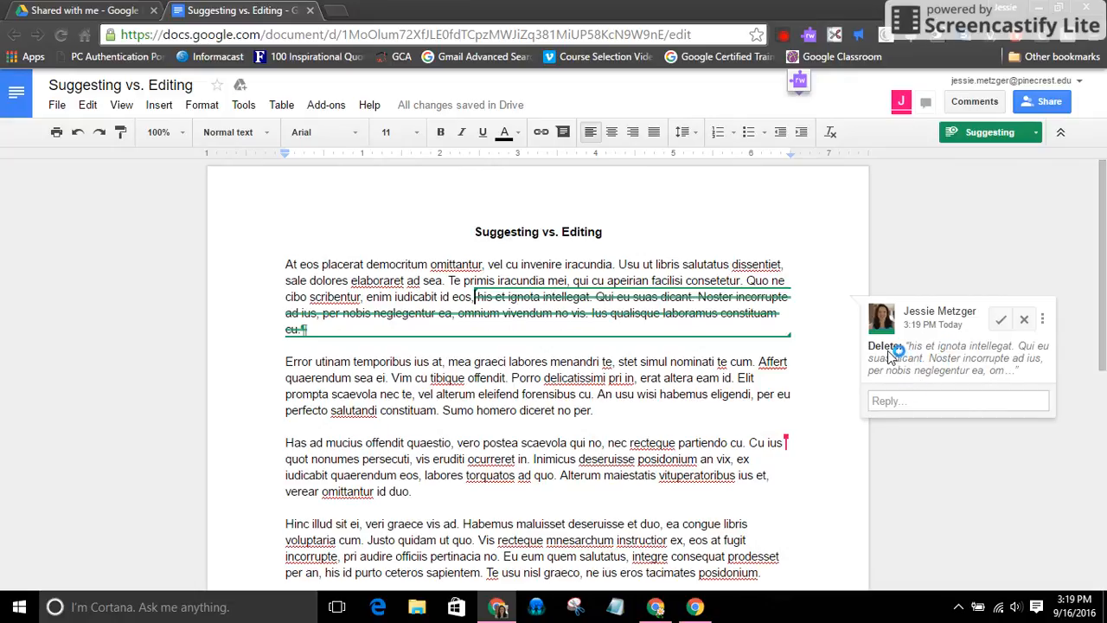
Reply to the deletion suggestion with the comment "I feel this sentence is unnecessary.".
{"action": "left_click", "coordinate": [918, 403]}
{"action": "type", "text": "I fe"}
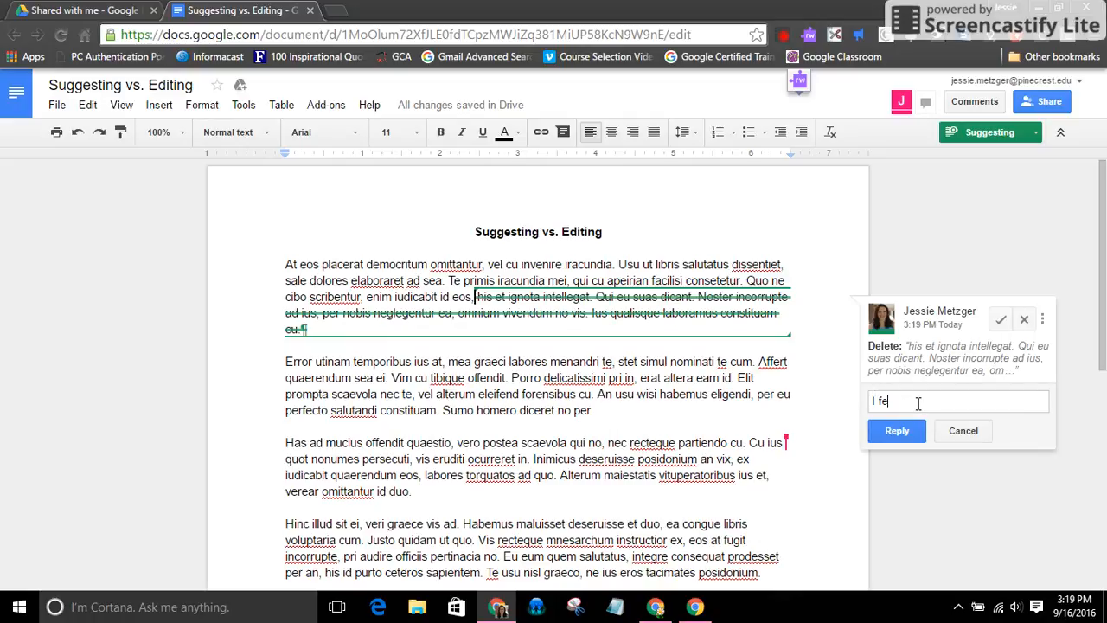
{"action": "type", "text": "el this sentence is unnecessa"}
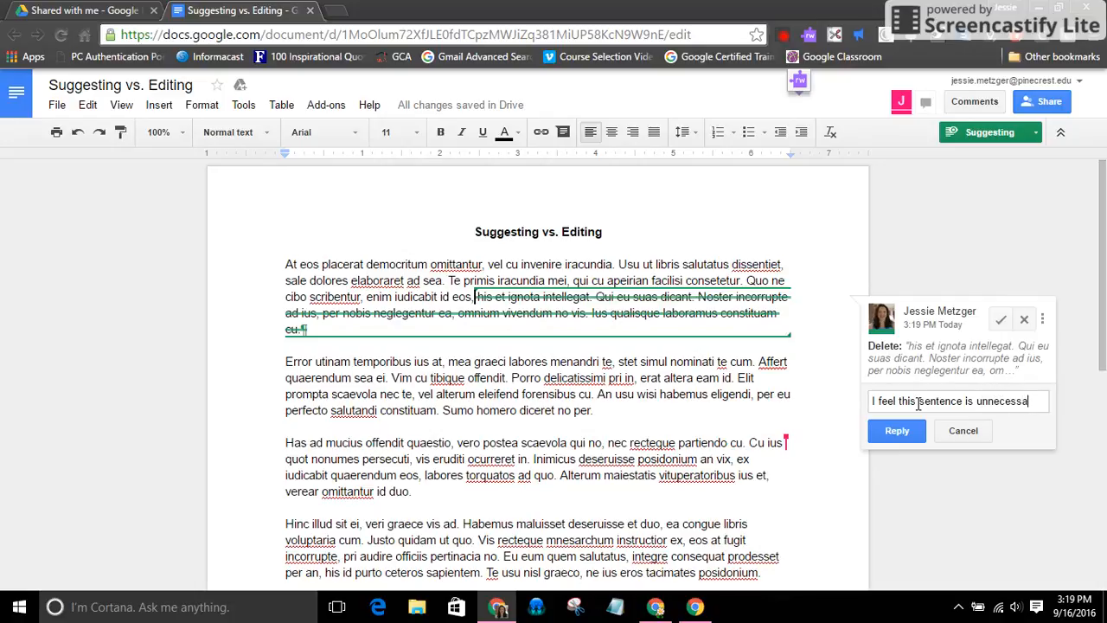
{"action": "type", "text": "ry."}
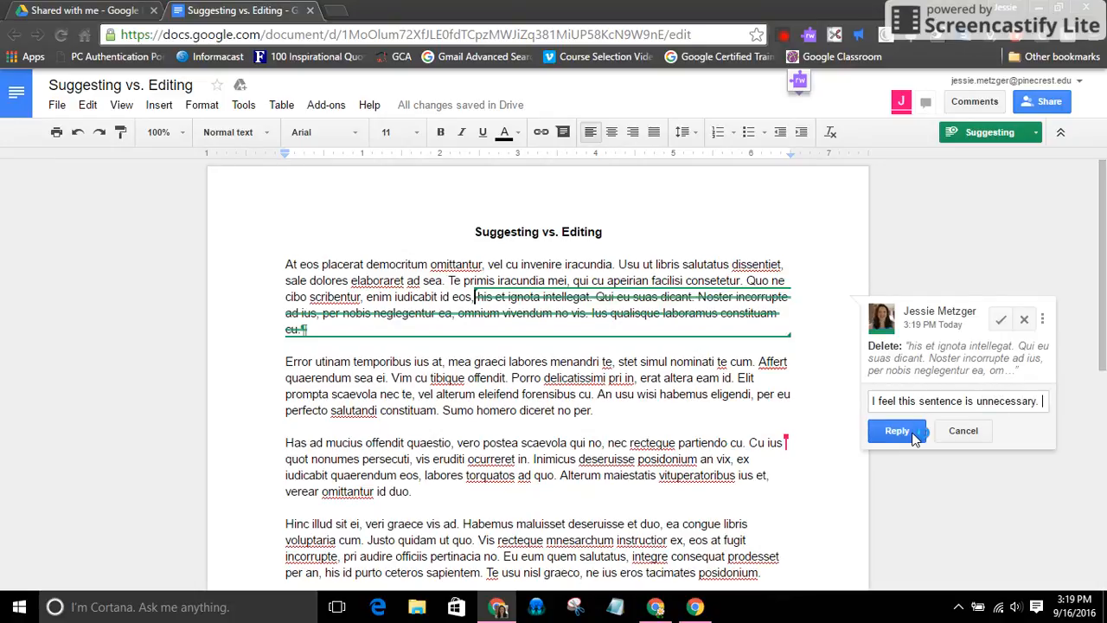
{"action": "left_click", "coordinate": [913, 432]}
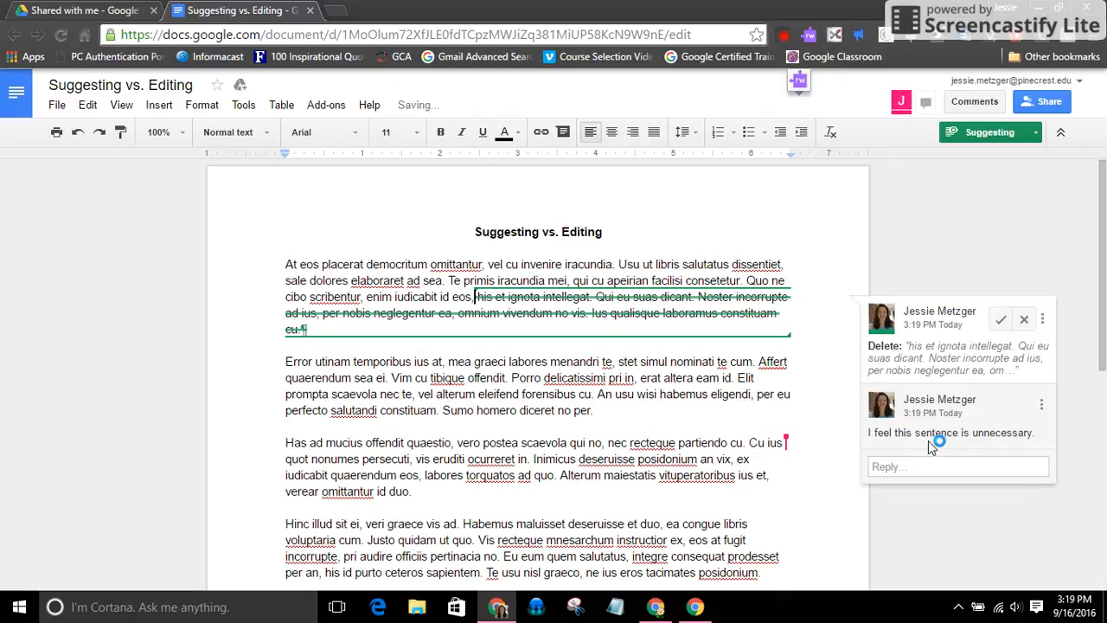
{"action": "left_click", "coordinate": [1023, 319]}
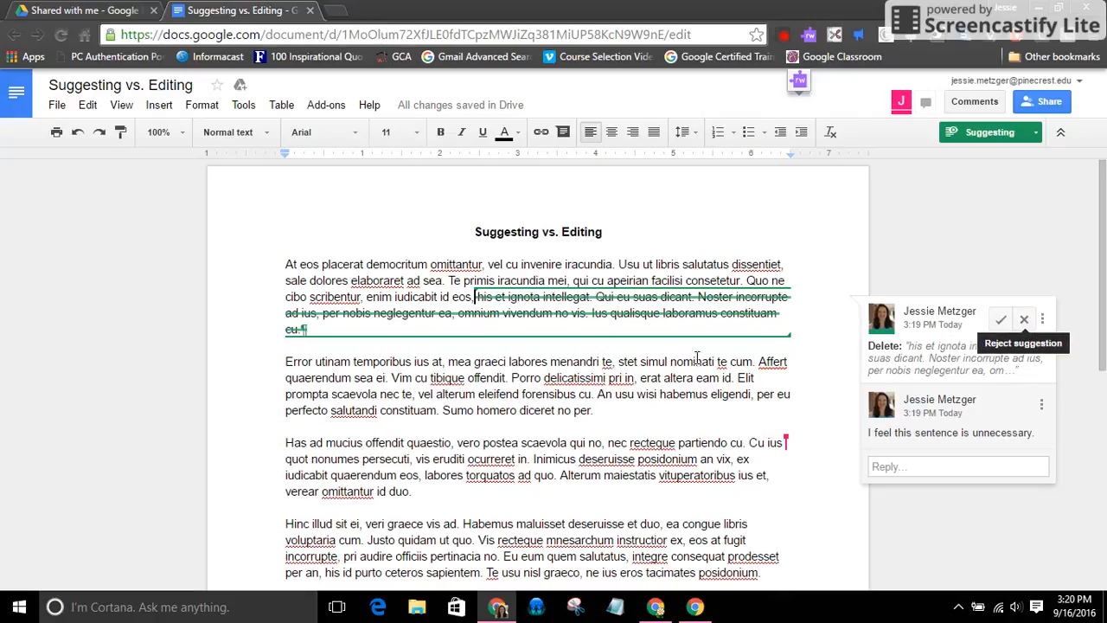
Suggest replacing the lowercase "u" of "utinam" in the second paragraph with a capital "U".
{"action": "left_click", "coordinate": [289, 365]}
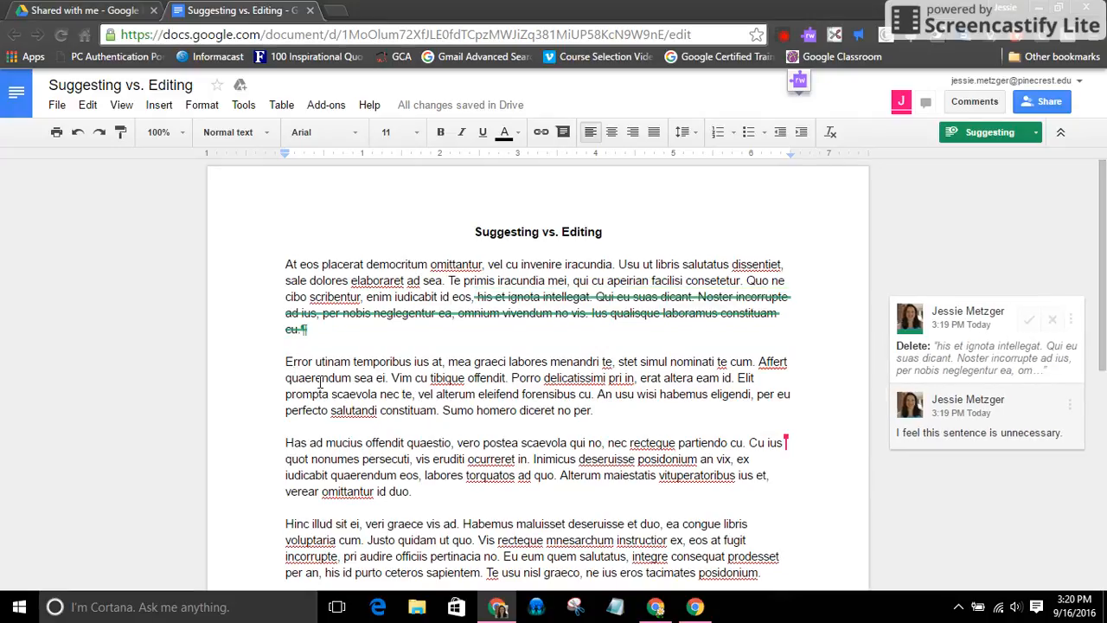
{"action": "left_click", "coordinate": [316, 364]}
{"action": "type", "text": "U"}
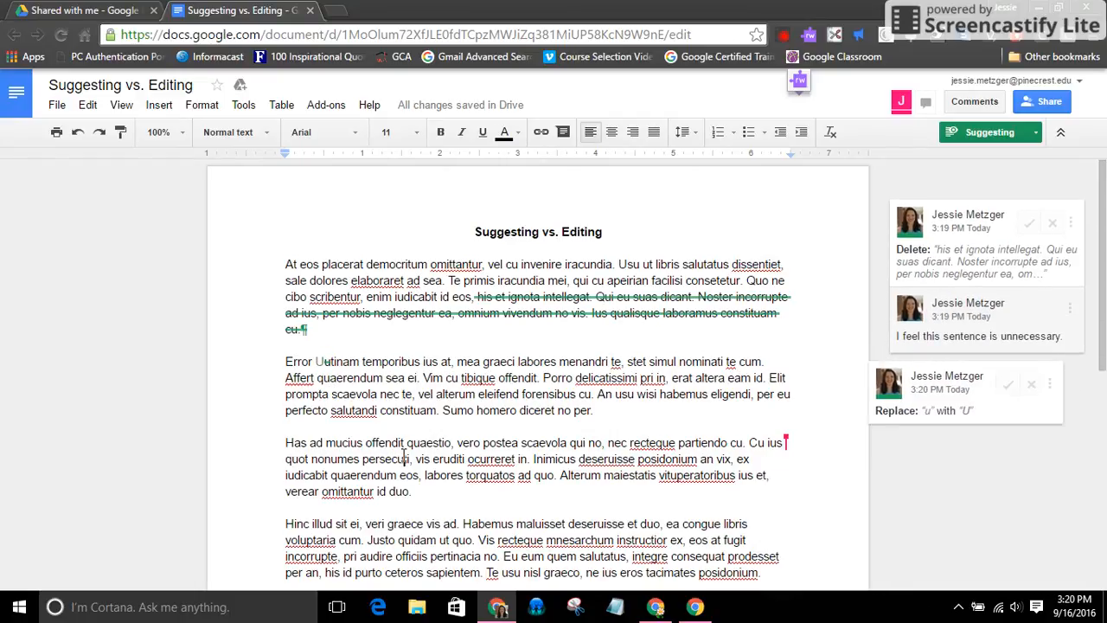
Suggest replacing "offendit quaestio" in the third paragraph with "use a better word here".
{"action": "left_click_drag", "start_coordinate": [365, 443], "coordinate": [454, 443]}
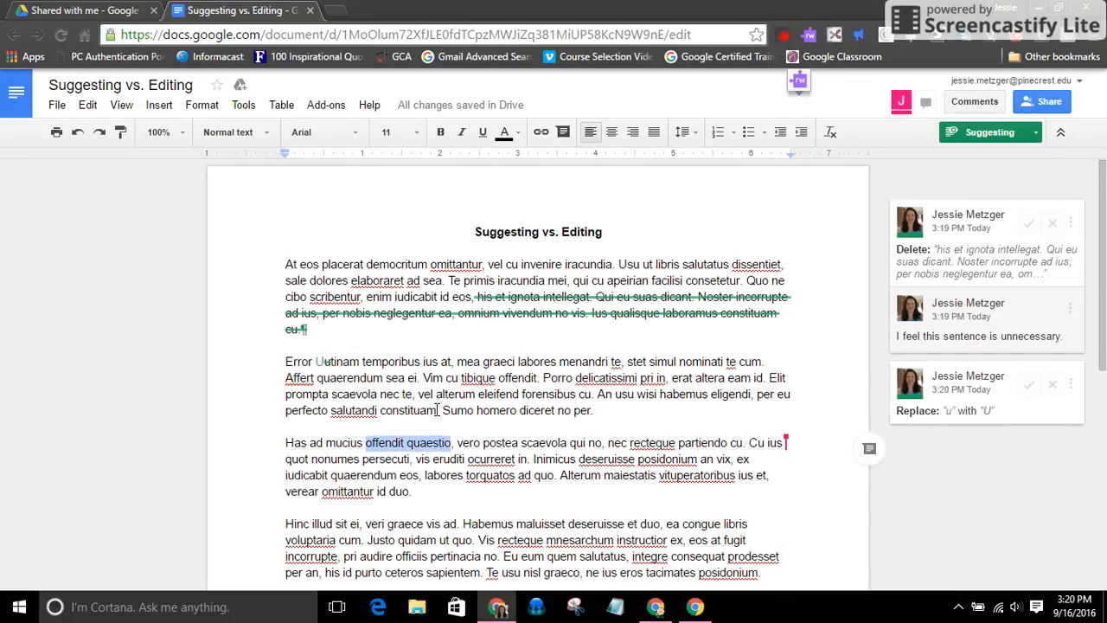
{"action": "type", "text": "u"}
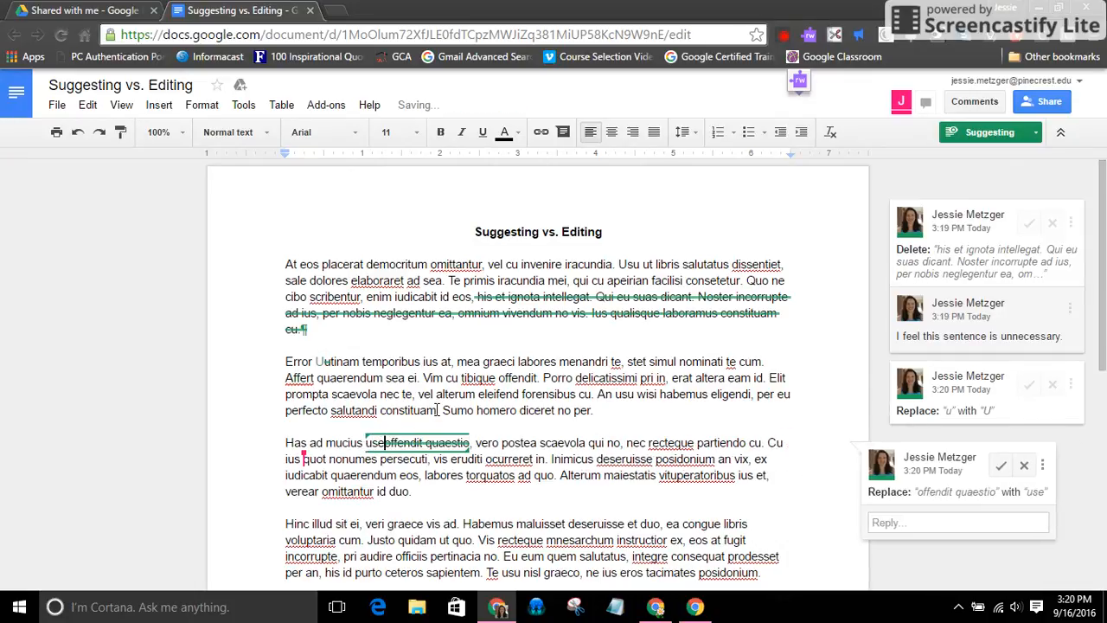
{"action": "type", "text": "se a better word here"}
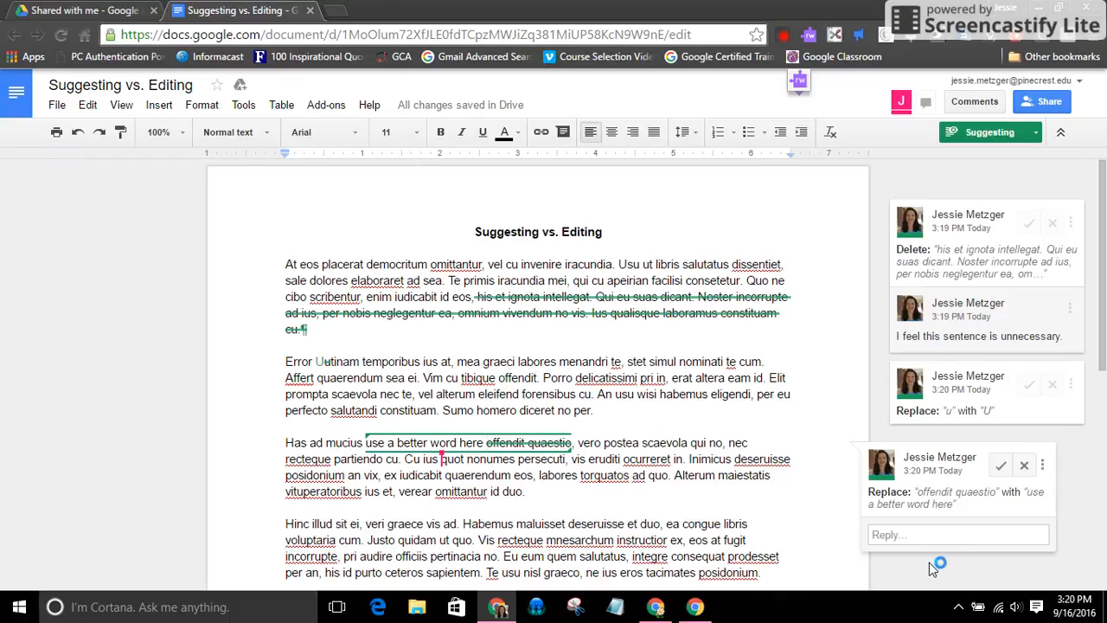
{"action": "scroll", "coordinate": [663, 494], "scroll_direction": "down", "scroll_amount": 2}
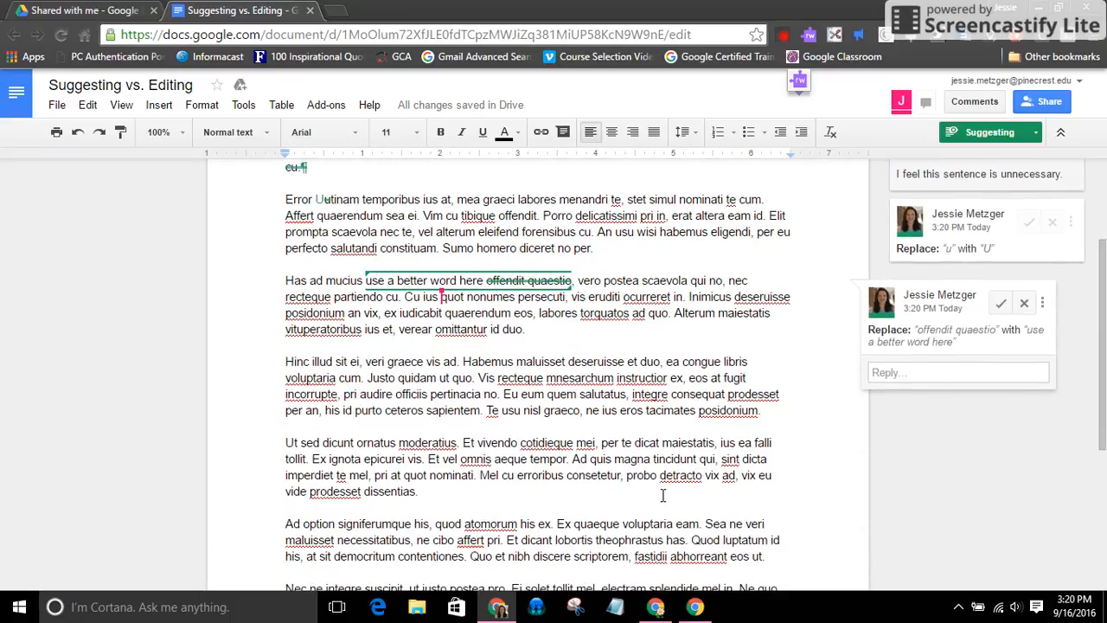
{"action": "scroll", "coordinate": [662, 495], "scroll_direction": "up", "scroll_amount": 2}
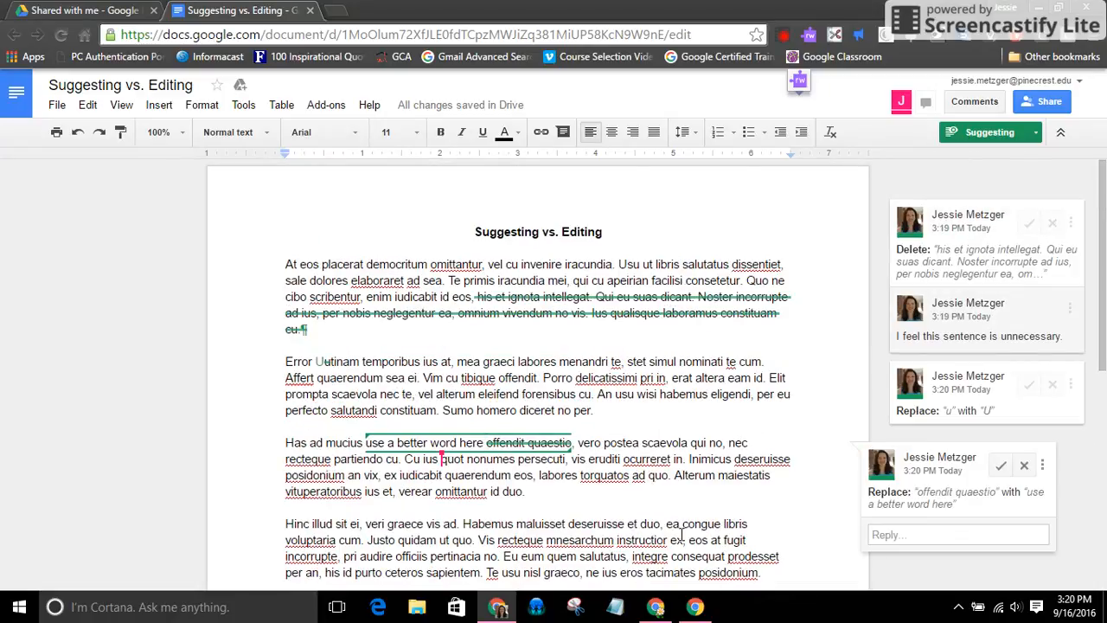
In the other account's browser window, accept the deletion and capital "U" suggestions and reject the "use a better word here" replacement.
{"action": "left_click", "coordinate": [659, 610]}
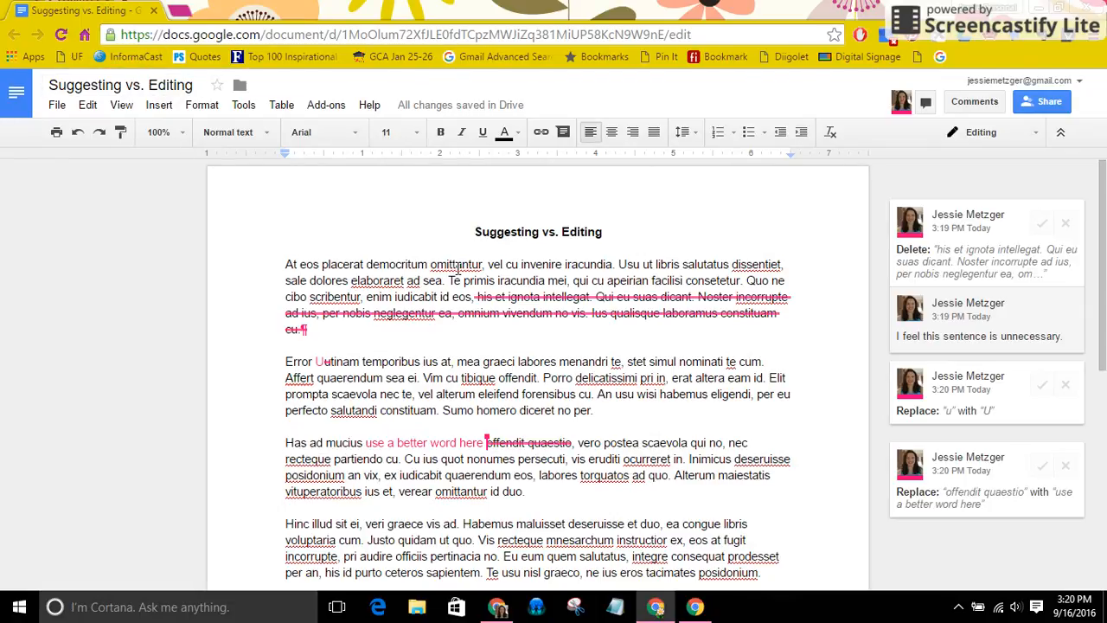
{"action": "left_click", "coordinate": [1042, 223]}
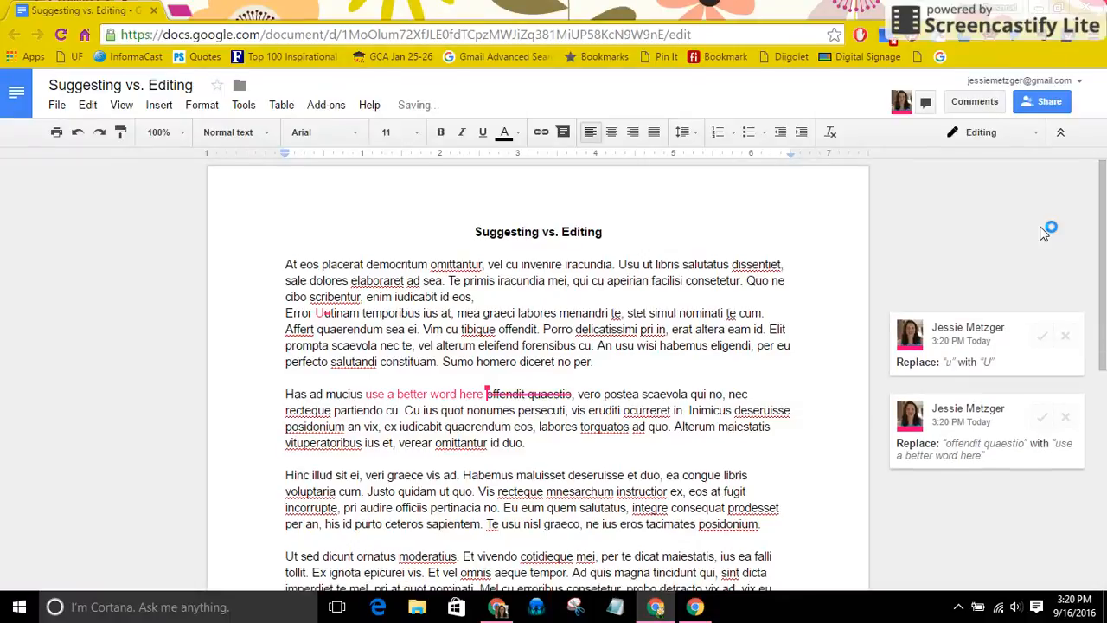
{"action": "left_click", "coordinate": [1048, 337]}
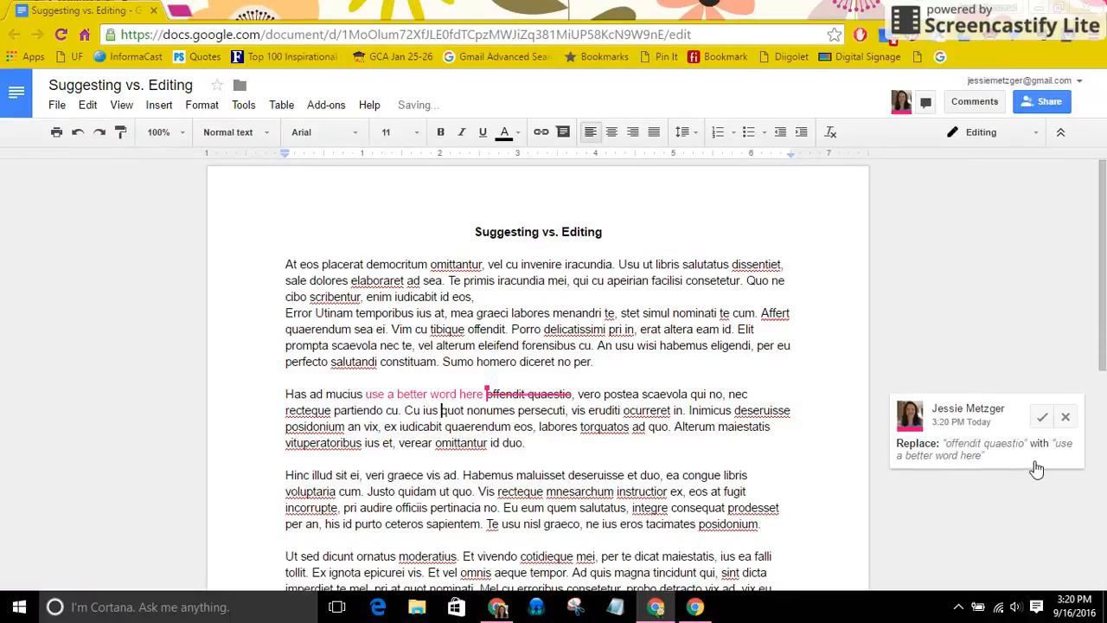
{"action": "left_click", "coordinate": [1066, 419]}
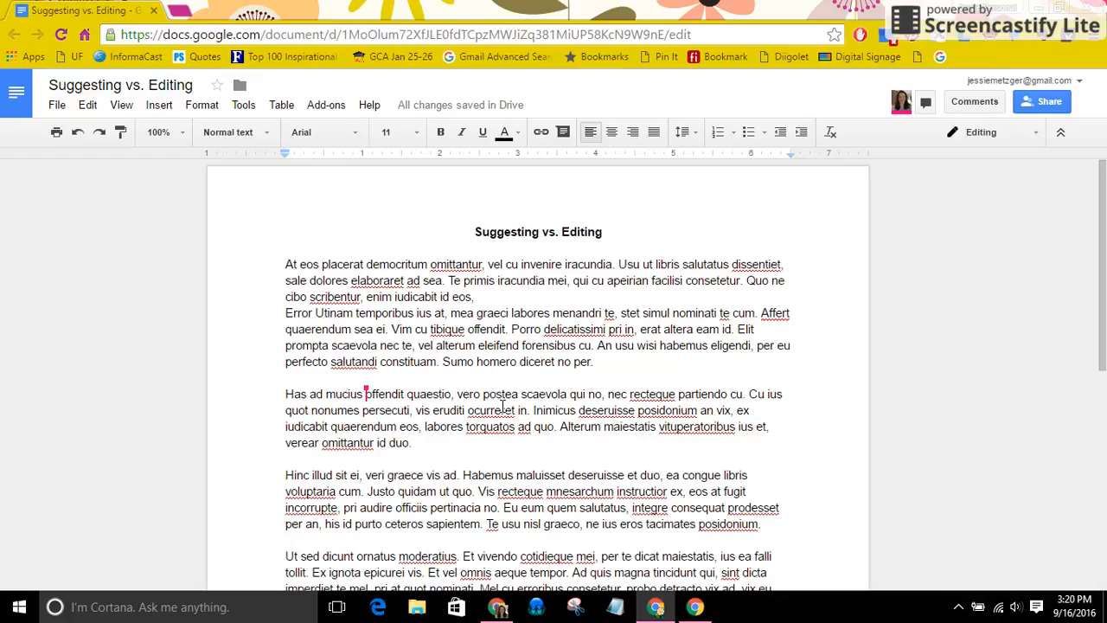
Review the document mode options in this window, return to the first account's window and choose Suggesting mode there.
{"action": "left_click", "coordinate": [1031, 133]}
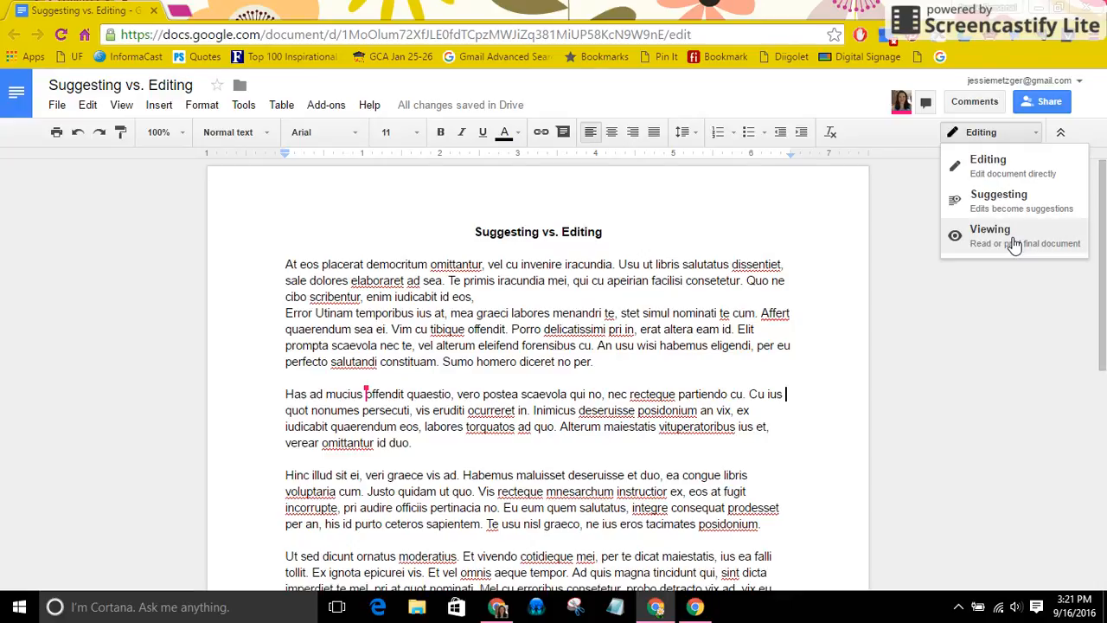
{"action": "left_click", "coordinate": [506, 609]}
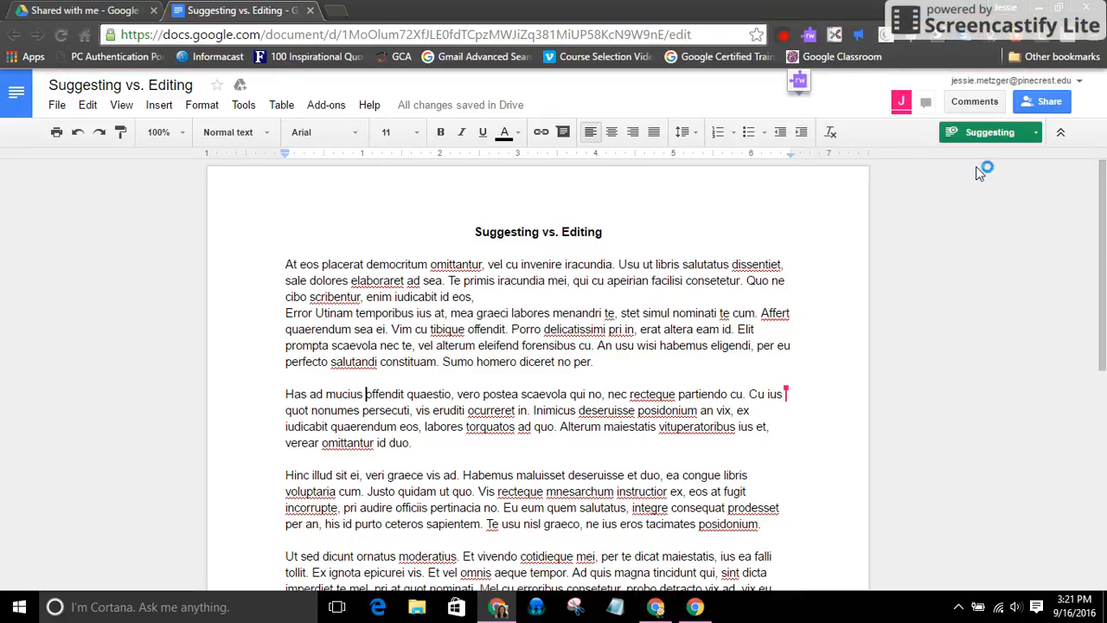
{"action": "left_click", "coordinate": [1037, 135]}
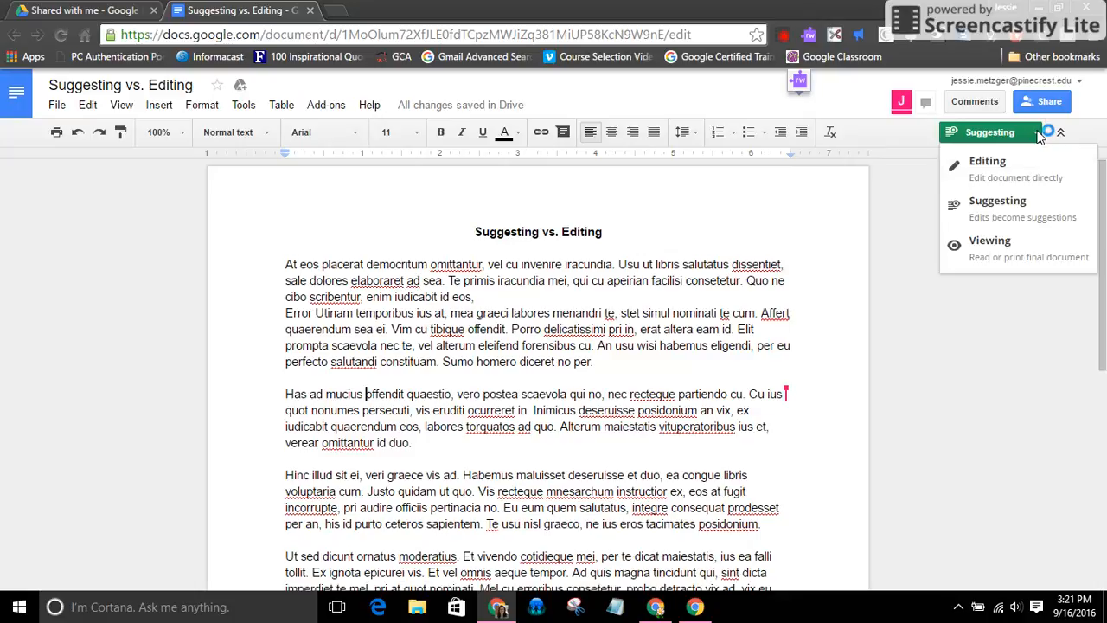
{"action": "left_click", "coordinate": [1021, 216]}
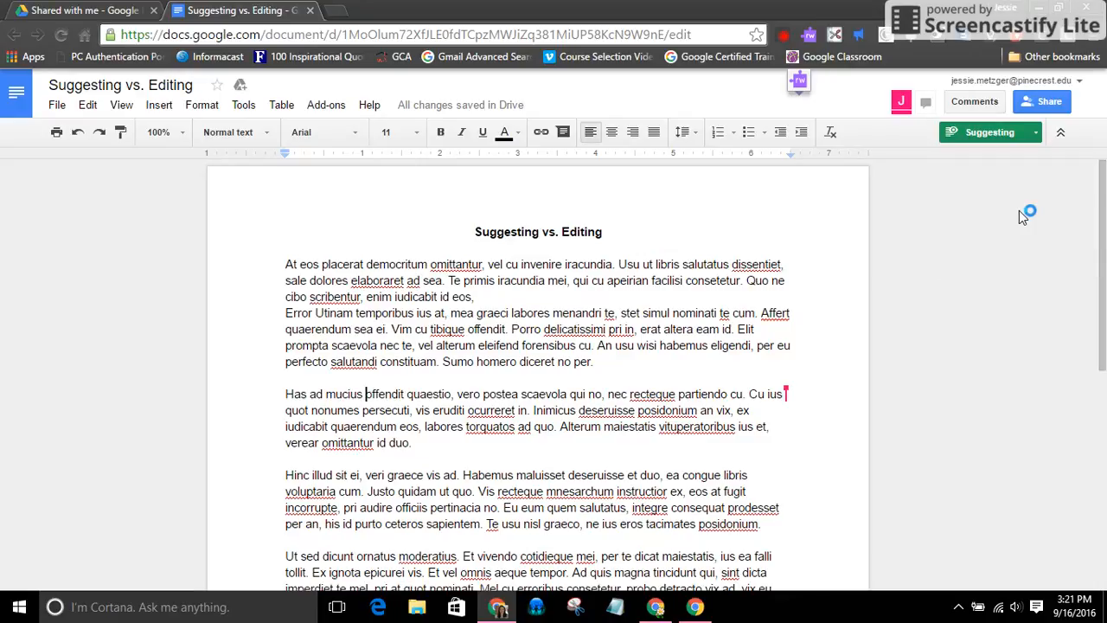